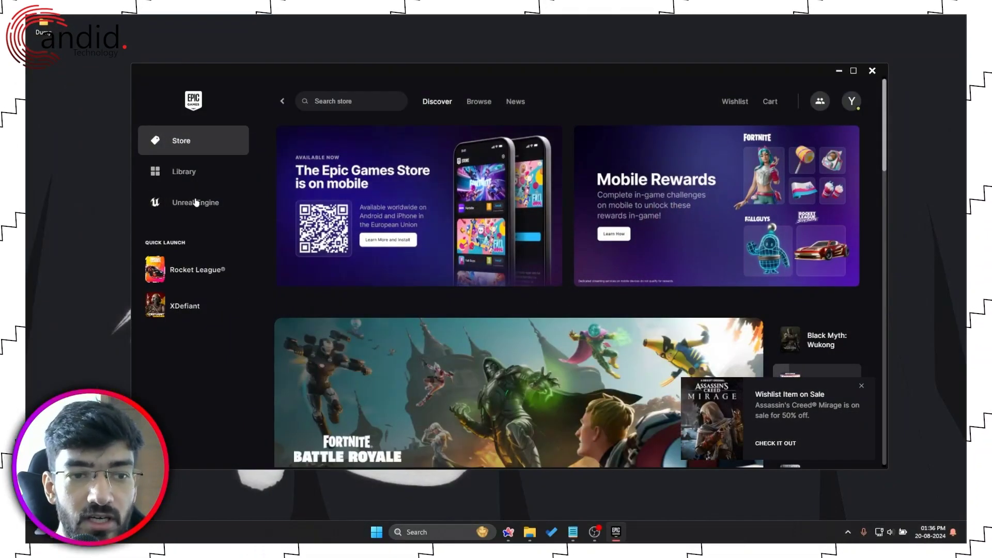
- Open the Library and scroll through the games to check for pending updates
{"action": "left_click", "coordinate": [213, 174]}
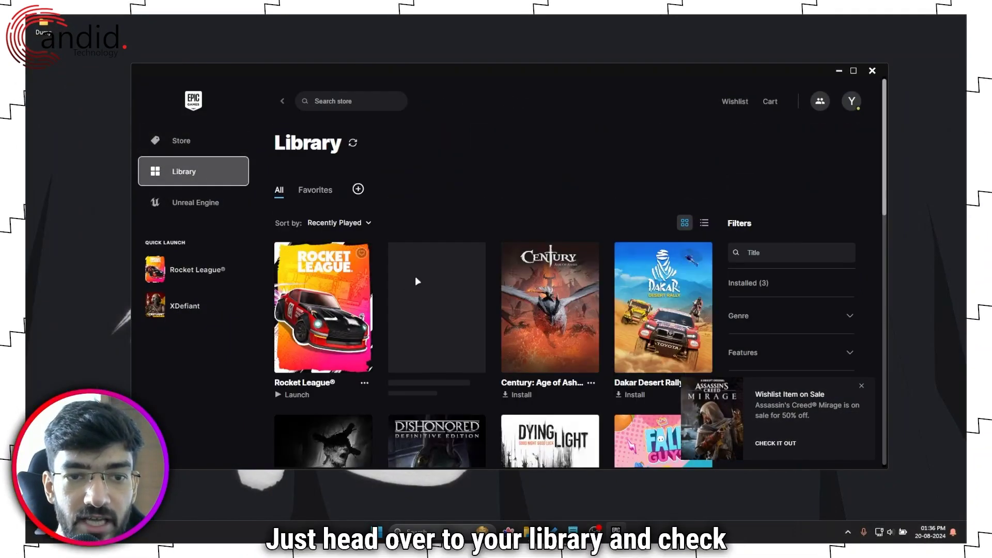
{"action": "scroll", "coordinate": [846, 372], "scroll_direction": "down", "scroll_amount": 5}
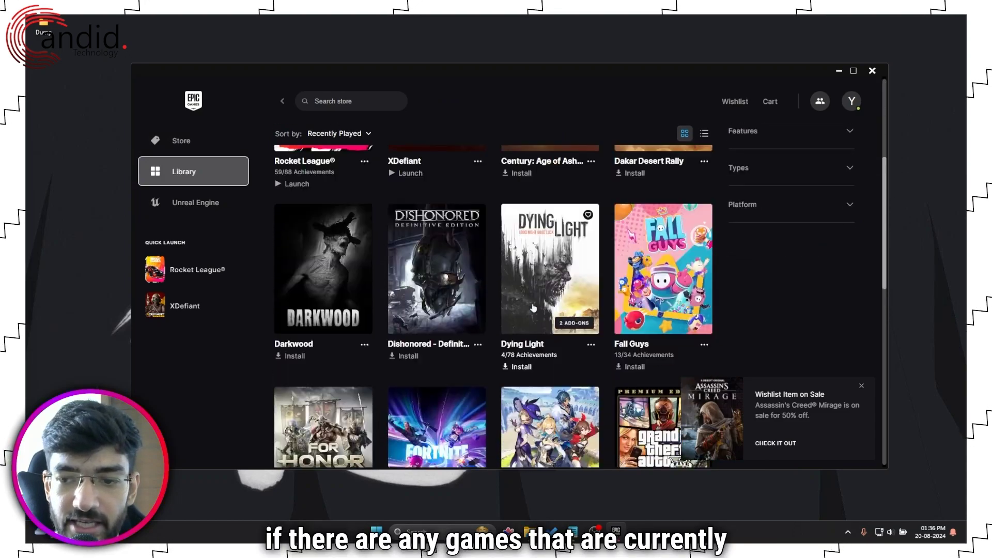
{"action": "scroll", "coordinate": [847, 372], "scroll_direction": "up", "scroll_amount": 5}
- Dismiss the wishlist sale notification and scroll through the Library again
{"action": "left_click", "coordinate": [861, 387]}
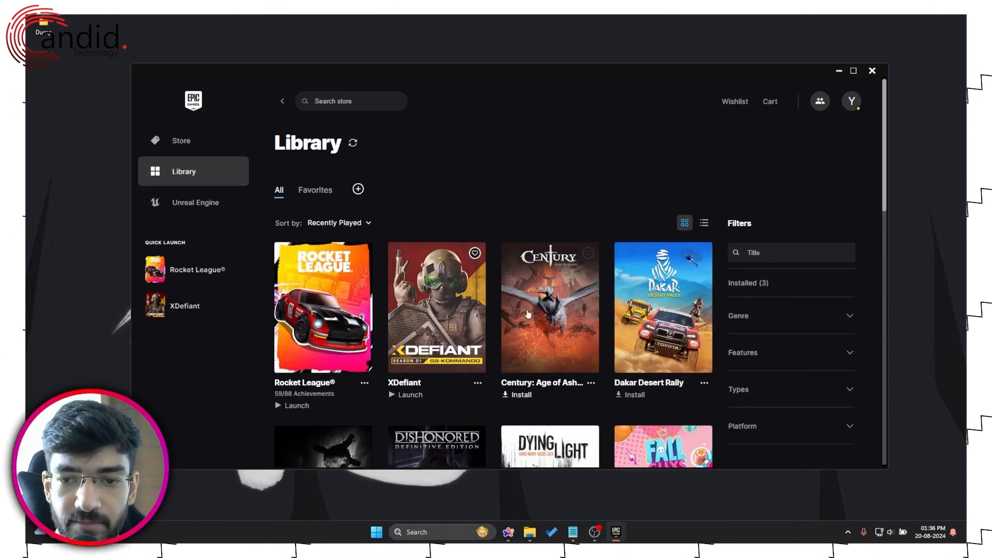
{"action": "scroll", "coordinate": [525, 315], "scroll_direction": "down", "scroll_amount": 8}
{"action": "scroll", "coordinate": [524, 315], "scroll_direction": "up", "scroll_amount": 10}
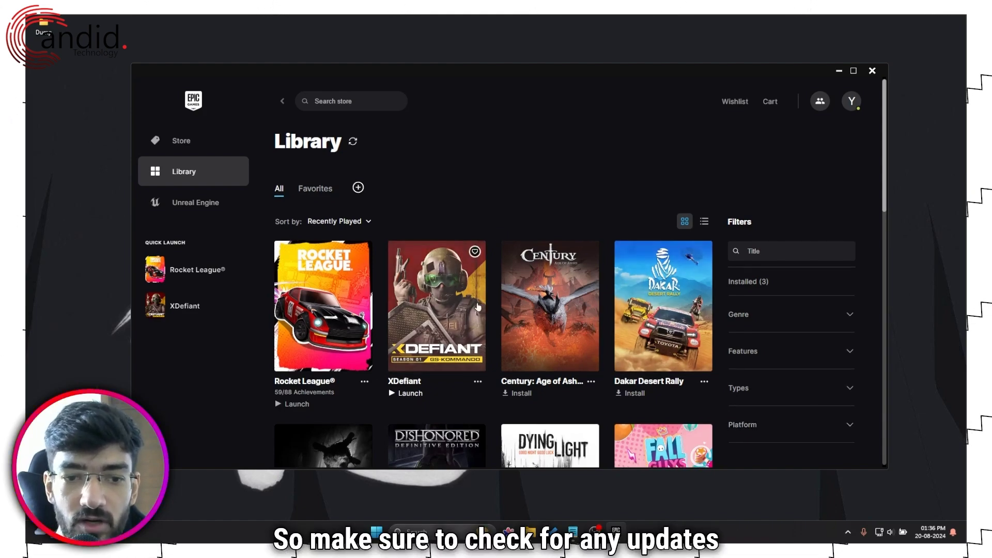
{"action": "scroll", "coordinate": [479, 306], "scroll_direction": "down", "scroll_amount": 3}
{"action": "scroll", "coordinate": [480, 306], "scroll_direction": "up", "scroll_amount": 3}
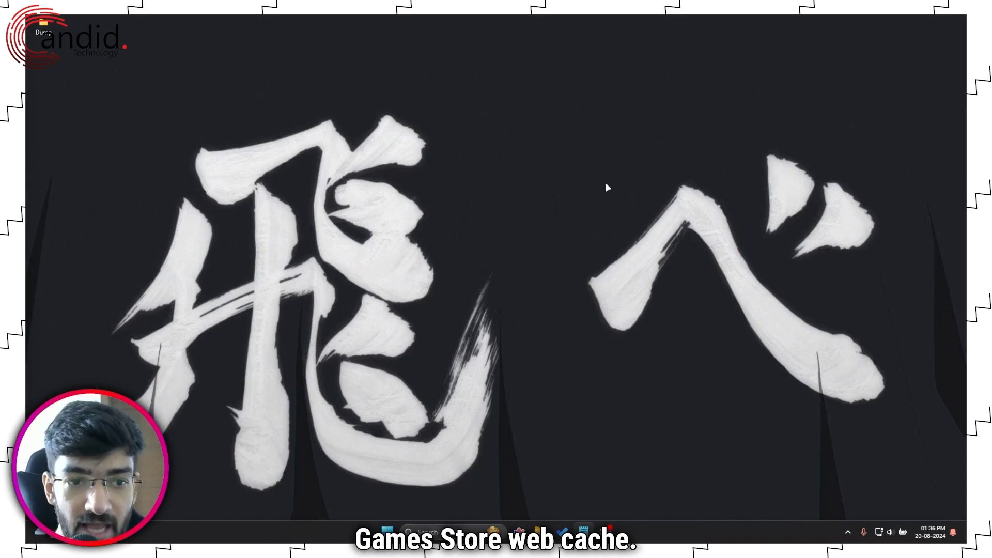
- Run %localappdata% from the Windows Run box to open the AppData Local folder
{"action": "key", "text": "super+r"}
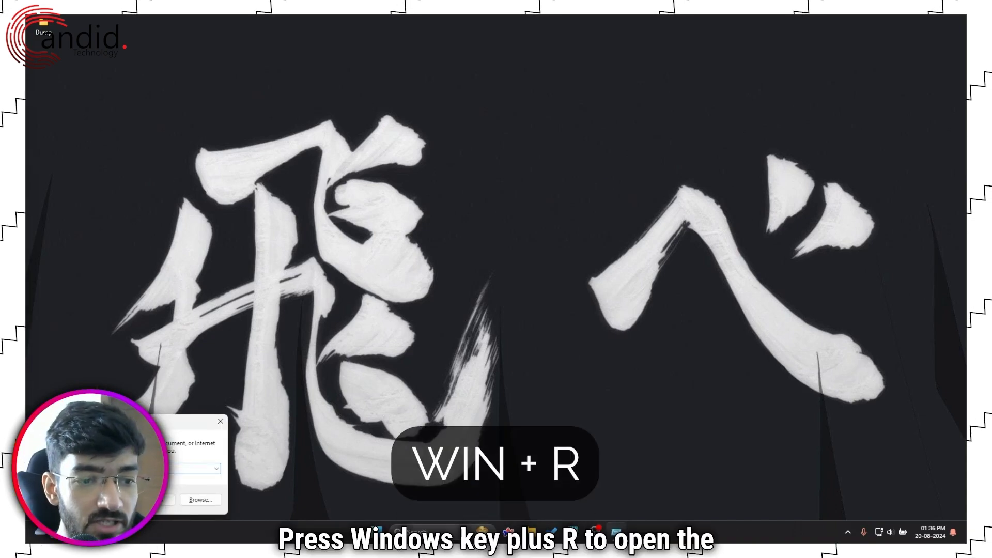
{"action": "mouse_move", "coordinate": [155, 421]}
{"action": "left_mouse_down"}
{"action": "mouse_move", "coordinate": [561, 158]}
{"action": "mouse_move", "coordinate": [476, 139]}
{"action": "mouse_move", "coordinate": [477, 162]}
{"action": "left_mouse_up"}
{"action": "type", "text": "%localappdata%"}
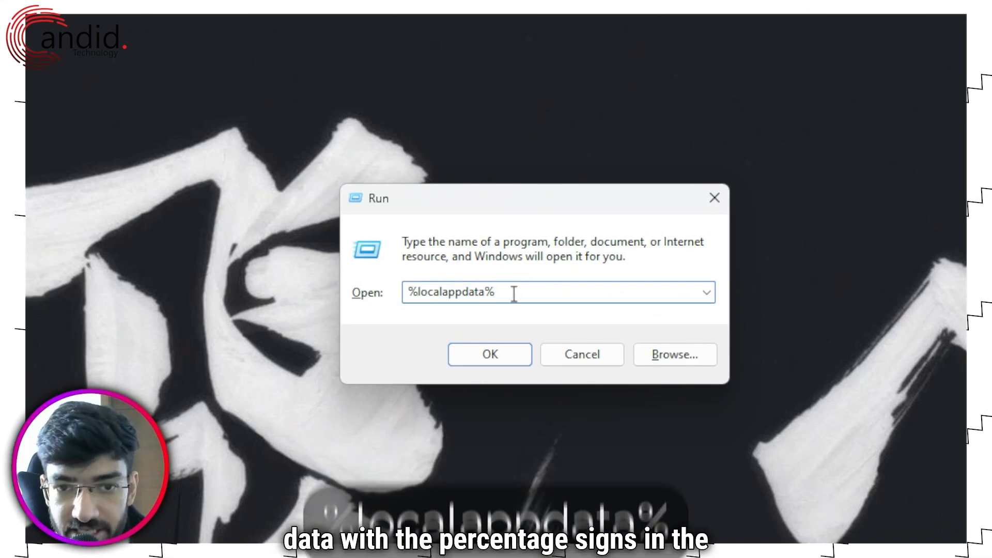
{"action": "key", "text": "Return"}
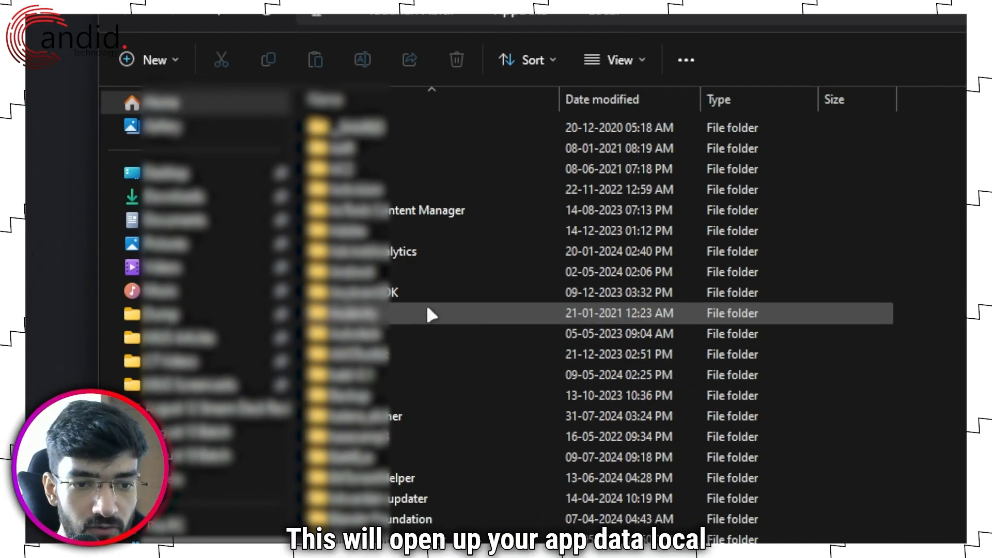
- Scroll down to EpicGamesLauncher and open its Saved folder
{"action": "scroll", "coordinate": [421, 357], "scroll_direction": "down", "scroll_amount": 10}
{"action": "scroll", "coordinate": [417, 353], "scroll_direction": "down", "scroll_amount": 1}
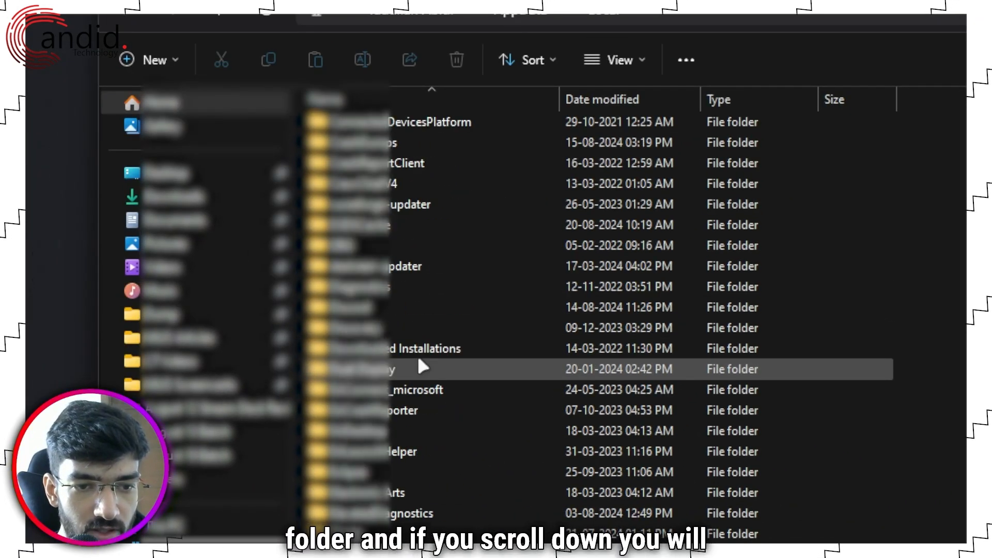
{"action": "scroll", "coordinate": [409, 429], "scroll_direction": "down", "scroll_amount": 1}
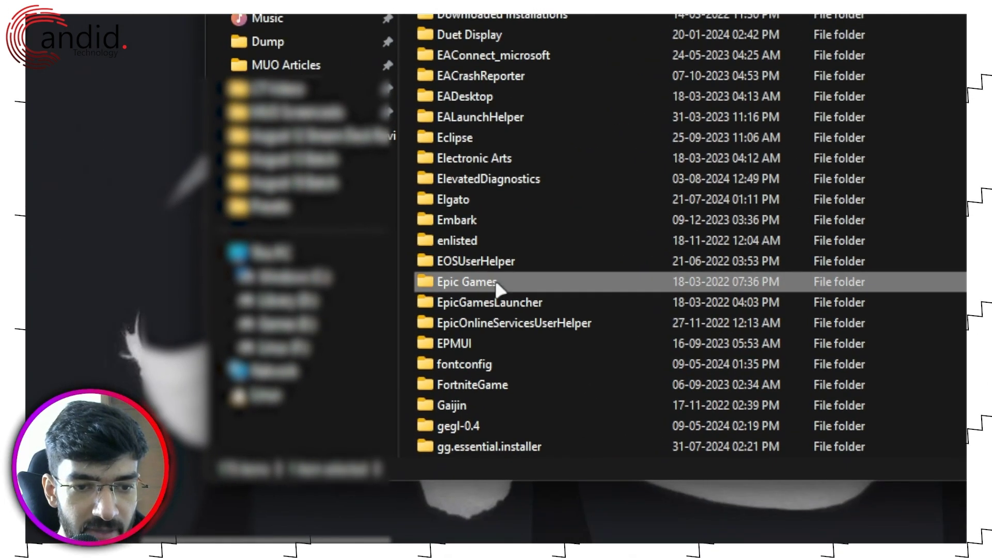
{"action": "mouse_move", "coordinate": [537, 306]}
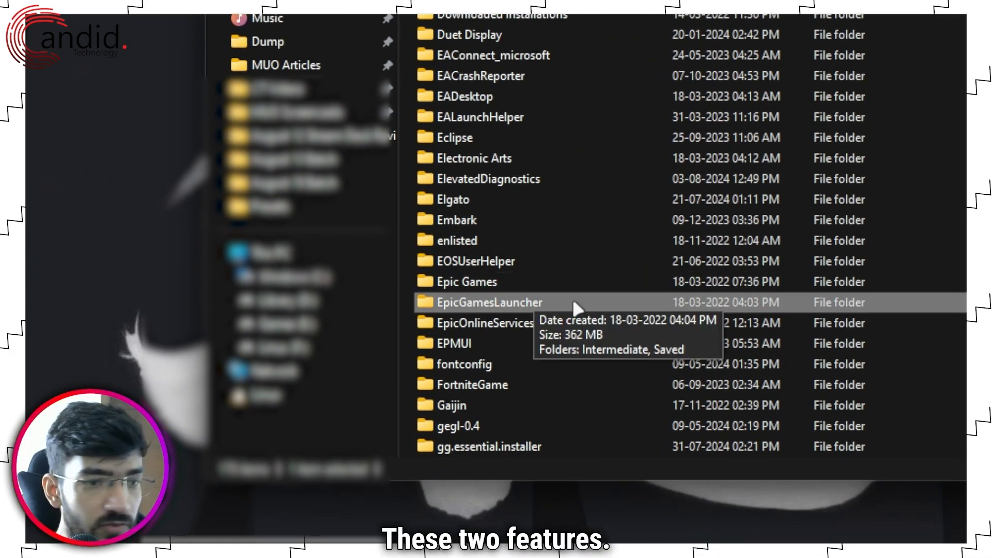
{"action": "double_click", "coordinate": [565, 309]}
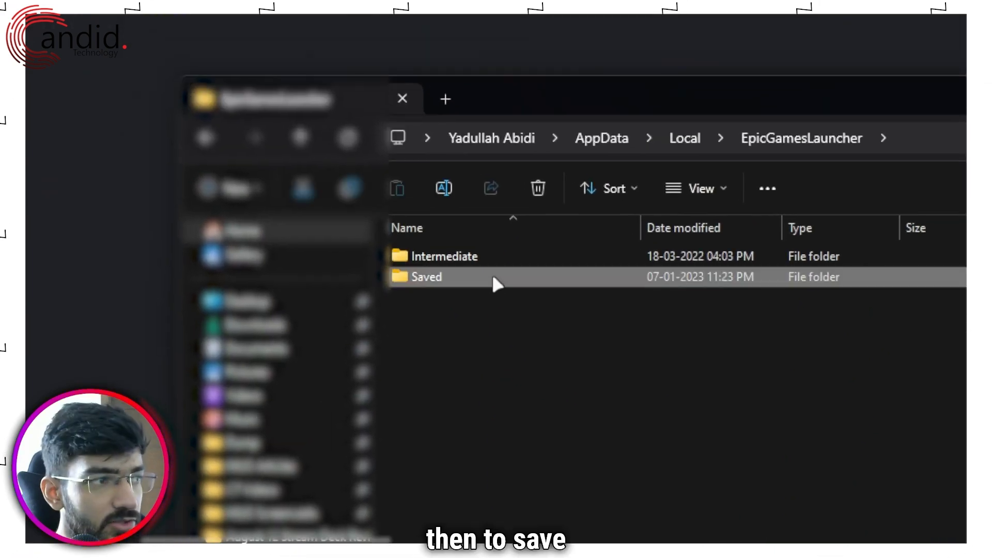
{"action": "double_click", "coordinate": [493, 278]}
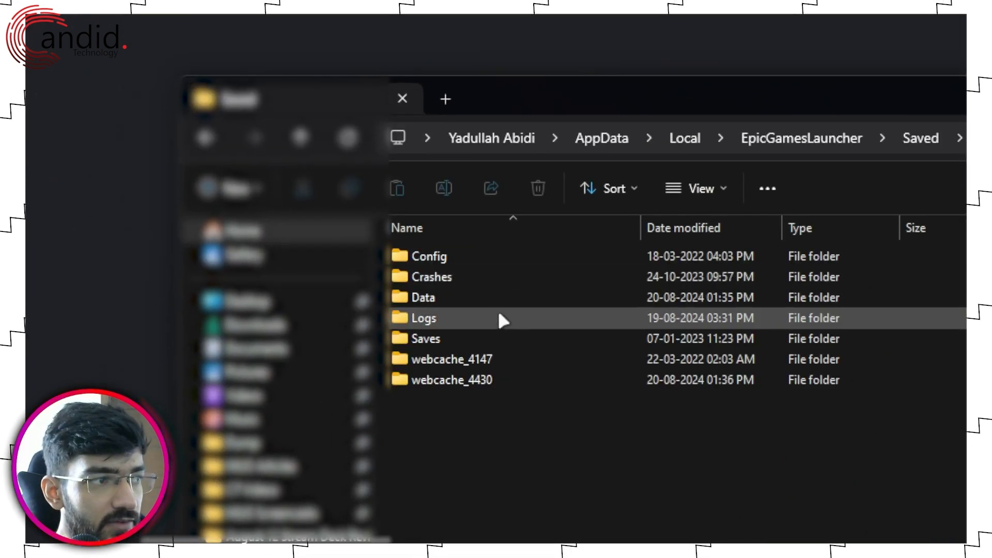
- Select both webcache_4147 and webcache_4430 folders together
{"action": "left_click", "coordinate": [536, 378]}
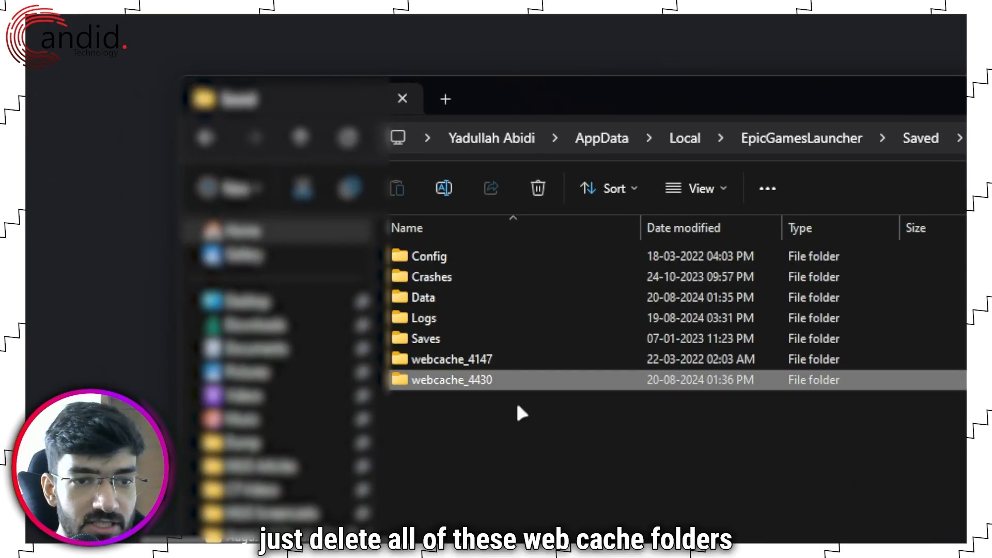
{"action": "mouse_move", "coordinate": [516, 399]}
{"action": "left_mouse_down"}
{"action": "mouse_move", "coordinate": [456, 356]}
{"action": "mouse_move", "coordinate": [475, 357]}
{"action": "left_mouse_up"}
{"action": "left_click", "coordinate": [475, 356]}
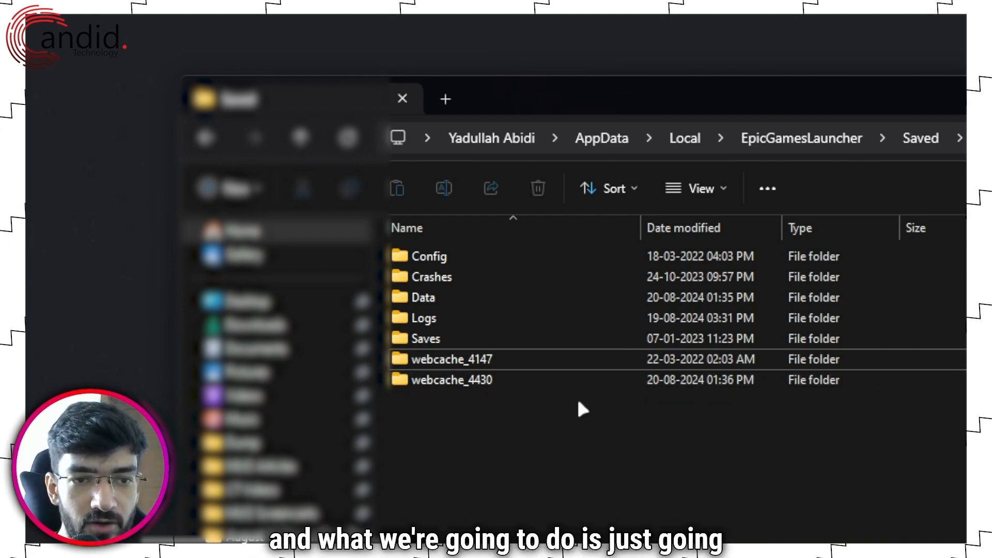
{"action": "left_click_drag", "start_coordinate": [579, 402], "coordinate": [427, 365]}
- Bring up the context menu for the two selected webcache folders, then dismiss it
{"action": "right_click", "coordinate": [426, 365]}
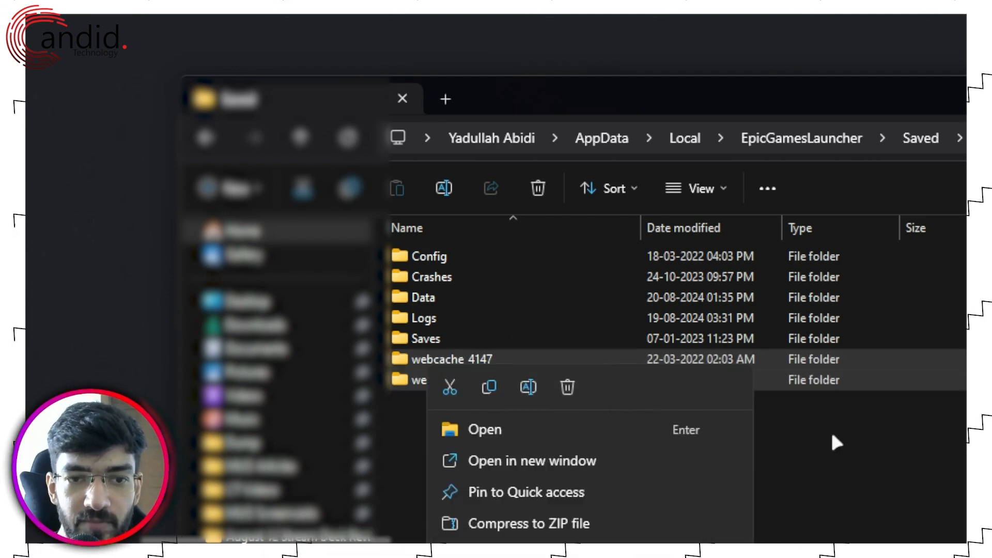
{"action": "left_click", "coordinate": [821, 447]}
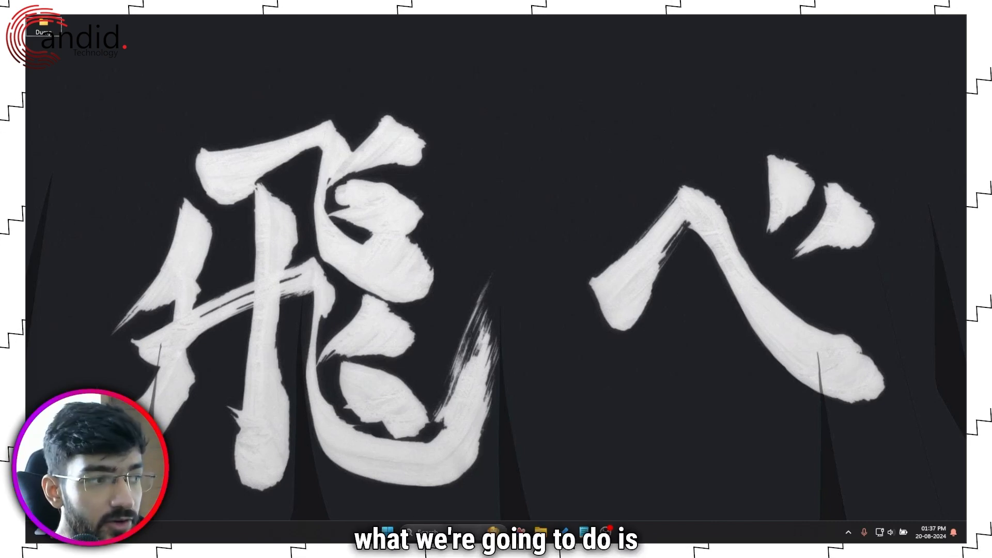
- Search the Start menu for 'epic' and open the Epic Games Launcher shortcut's folder
{"action": "left_click", "coordinate": [386, 531]}
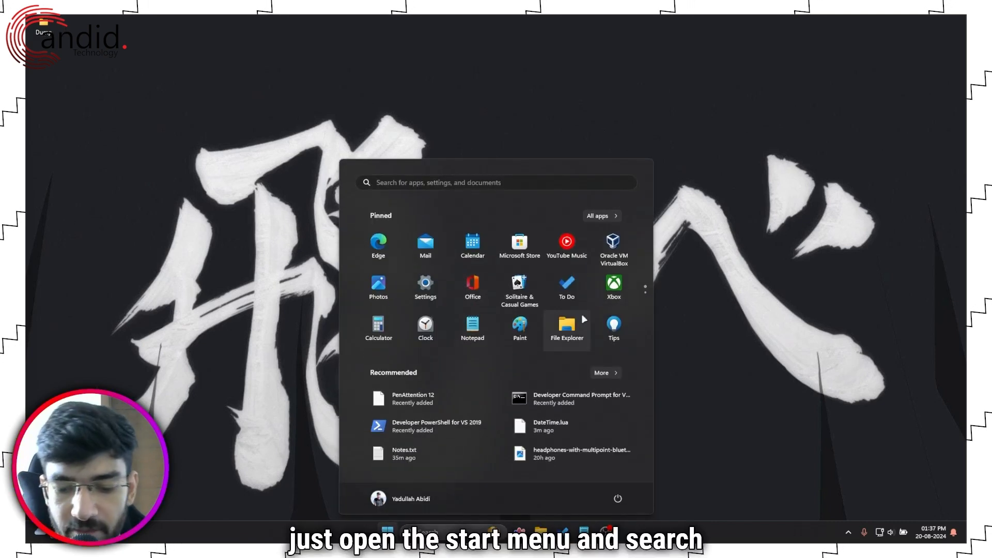
{"action": "type", "text": "epc"}
{"action": "key", "text": "BackSpace"}
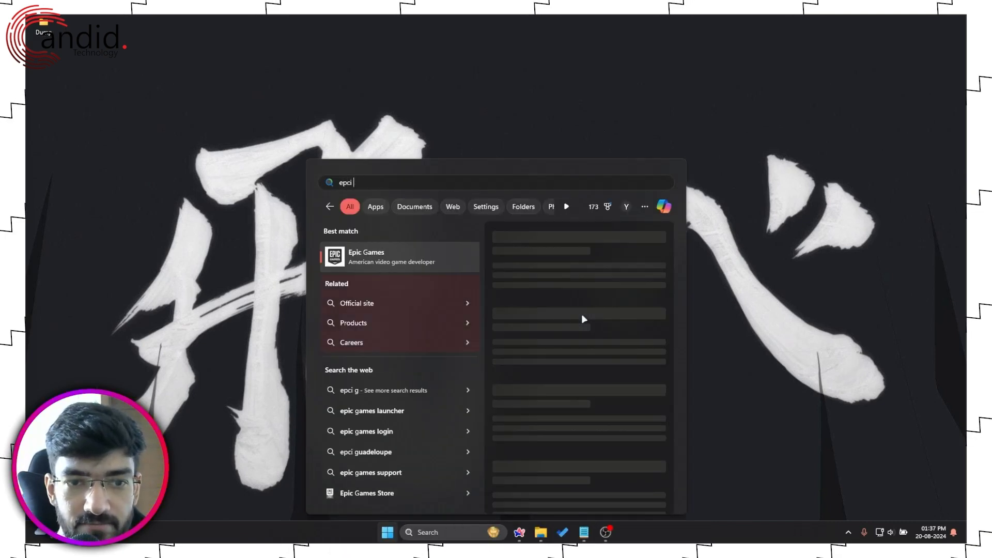
{"action": "type", "text": "ic"}
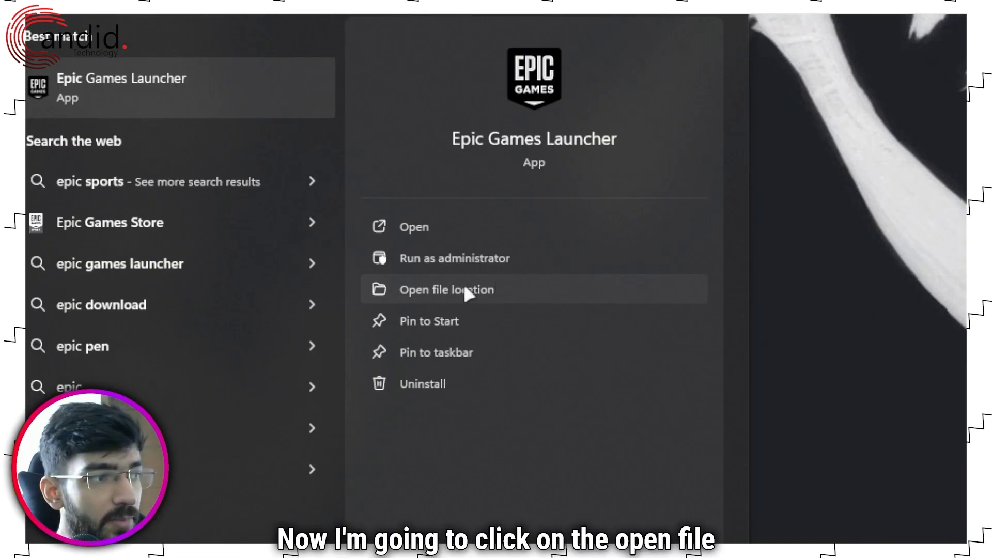
{"action": "left_click", "coordinate": [562, 357]}
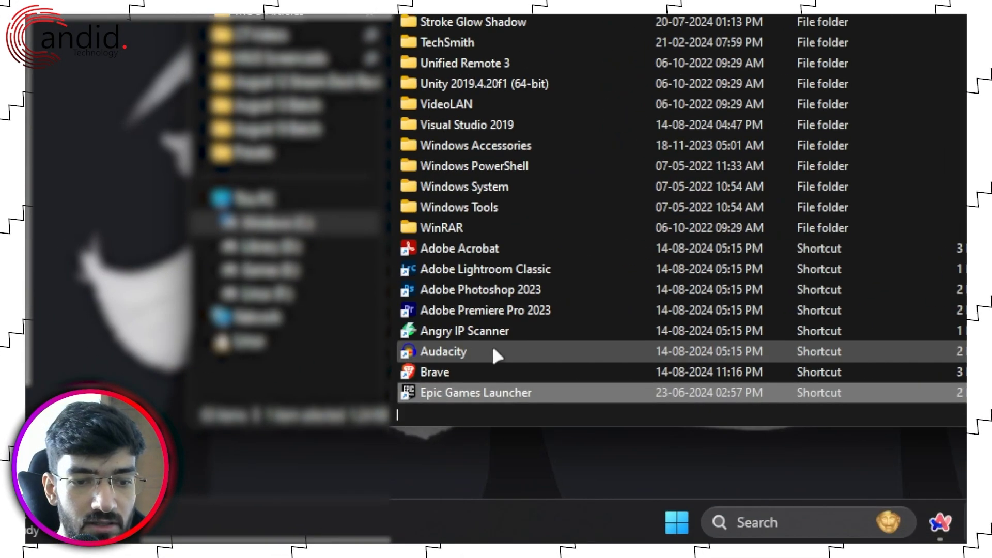
- Jump from the shortcut to the launcher's install folder and bring up EpicGamesLauncher.exe's options
{"action": "scroll", "coordinate": [555, 393], "scroll_direction": "down", "scroll_amount": 1}
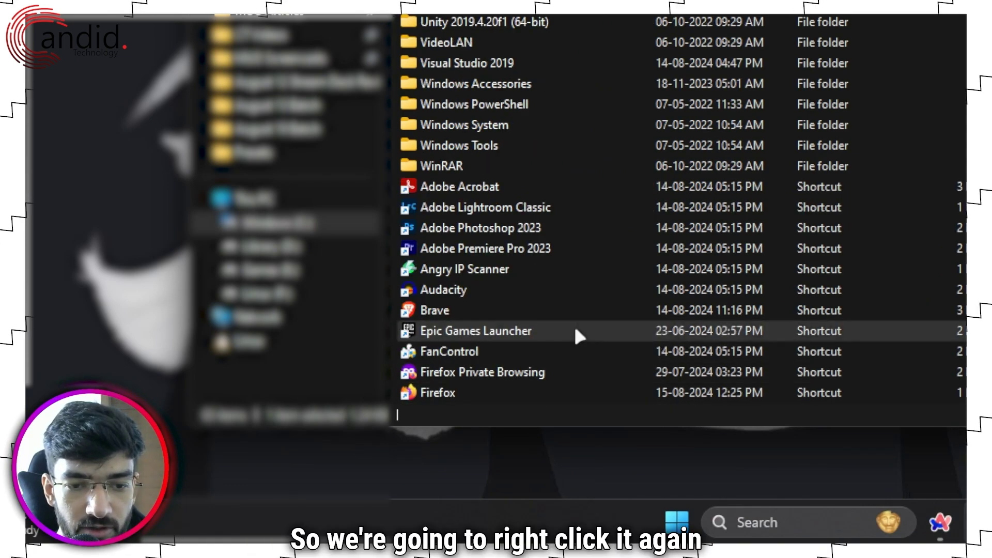
{"action": "right_click", "coordinate": [575, 331]}
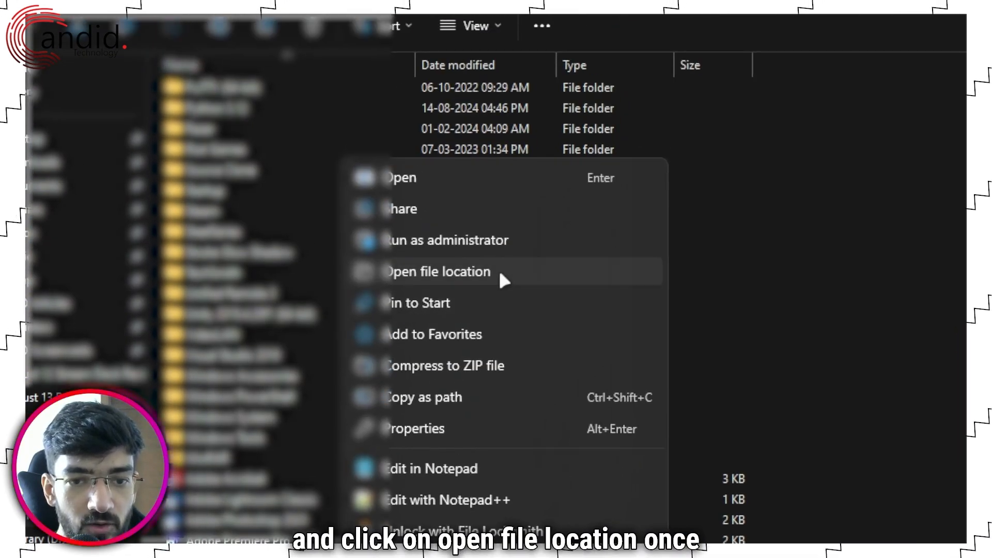
{"action": "left_click", "coordinate": [500, 279]}
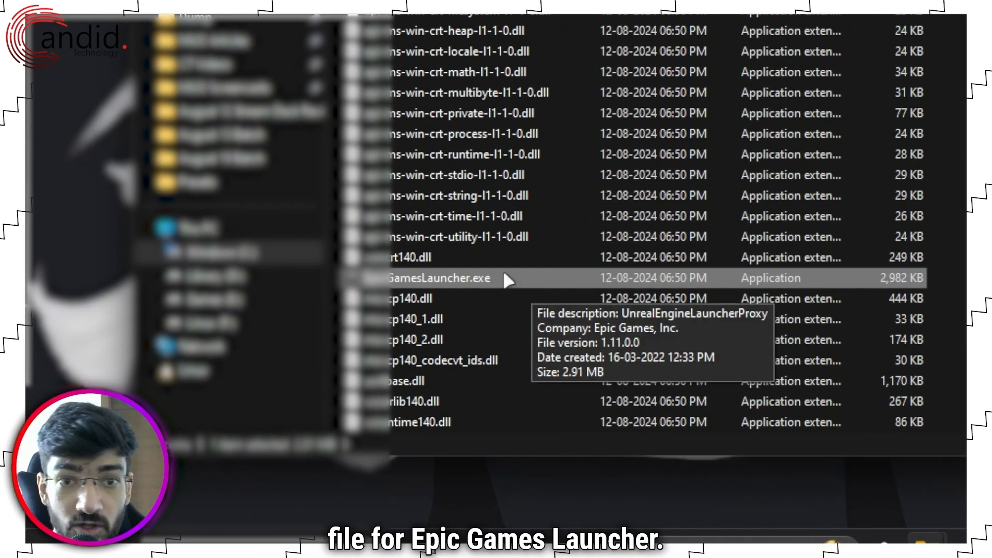
{"action": "right_click", "coordinate": [505, 279]}
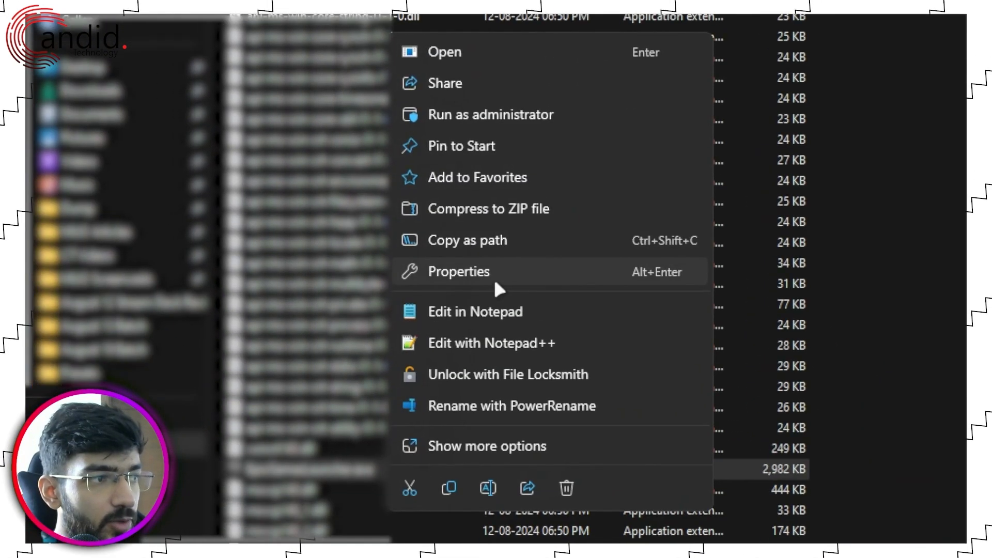
- Open EpicGamesLauncher.exe's Properties at the Compatibility tab
{"action": "left_click", "coordinate": [619, 82]}
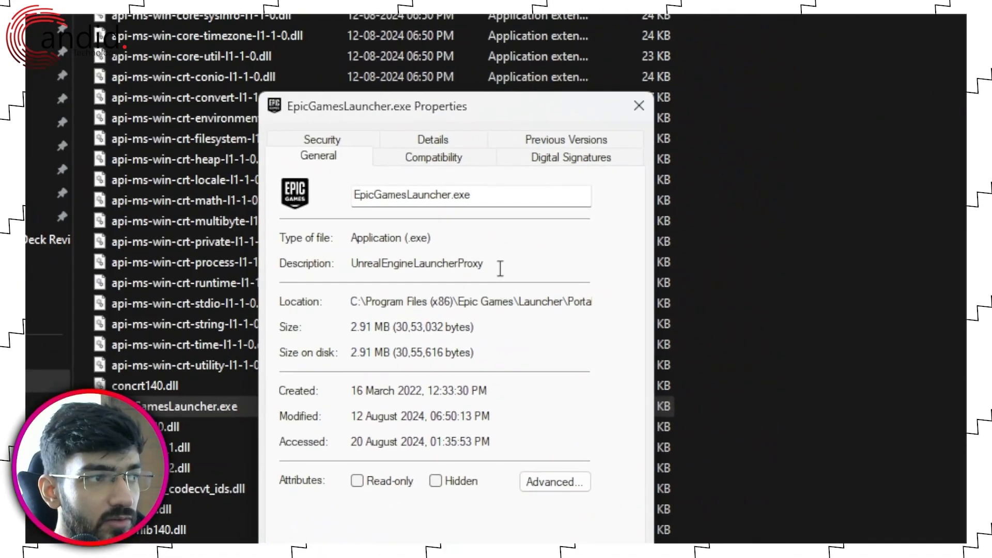
{"action": "left_click", "coordinate": [441, 164]}
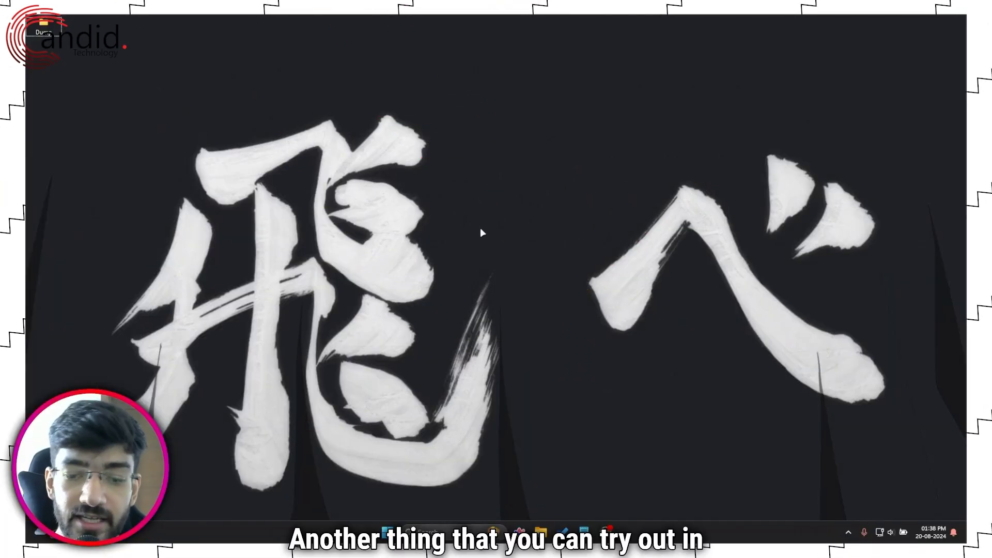
- Relaunch Epic Games Launcher from the app search and show the Library of owned games
{"action": "key", "text": "alt+space"}
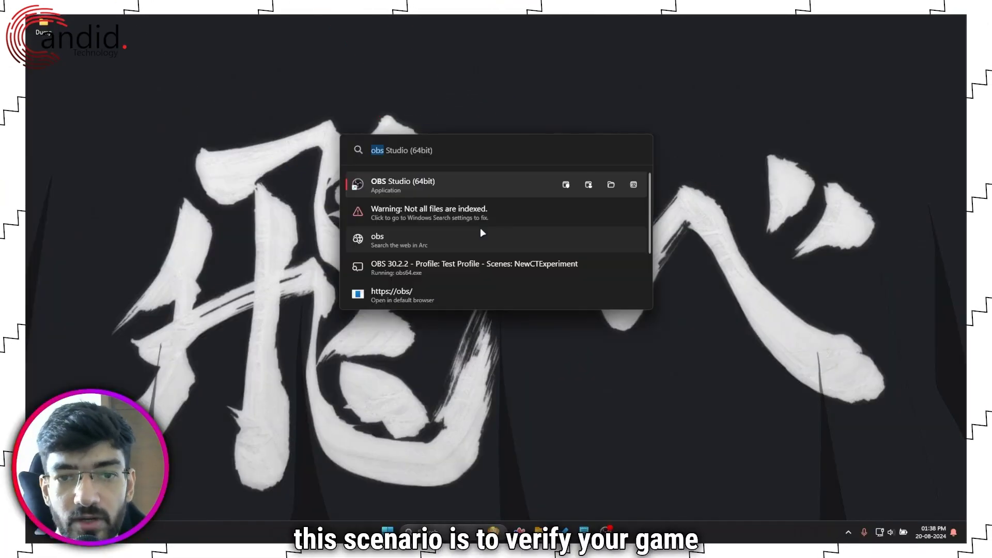
{"action": "type", "text": "epci"}
{"action": "key", "text": "BackSpace"}
{"action": "key", "text": "BackSpace"}
{"action": "type", "text": "ic"}
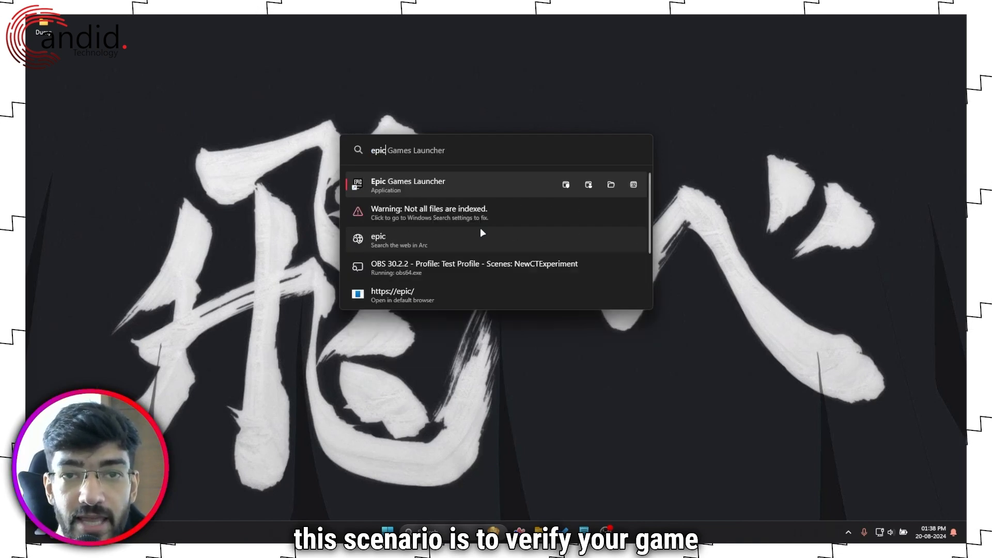
{"action": "key", "text": "Return"}
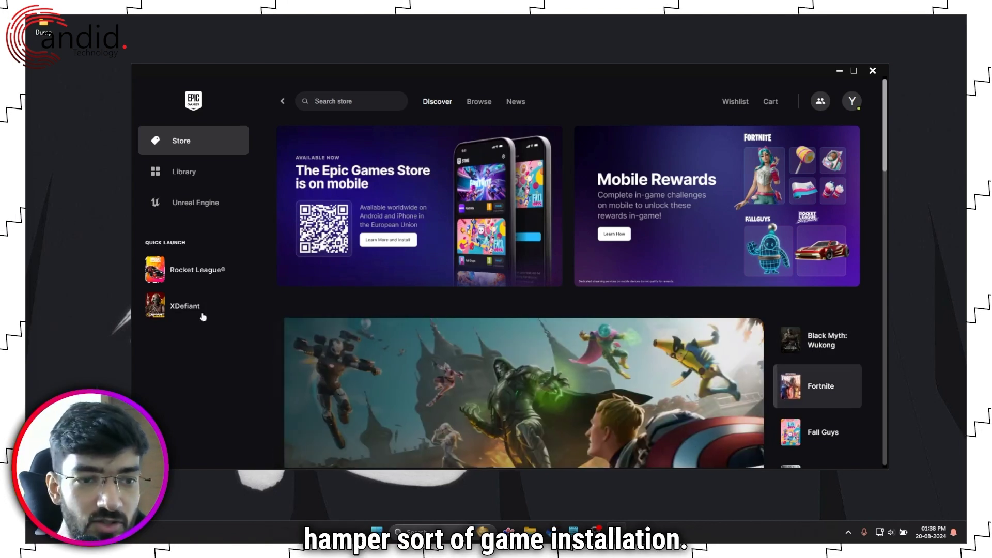
{"action": "left_click", "coordinate": [178, 171]}
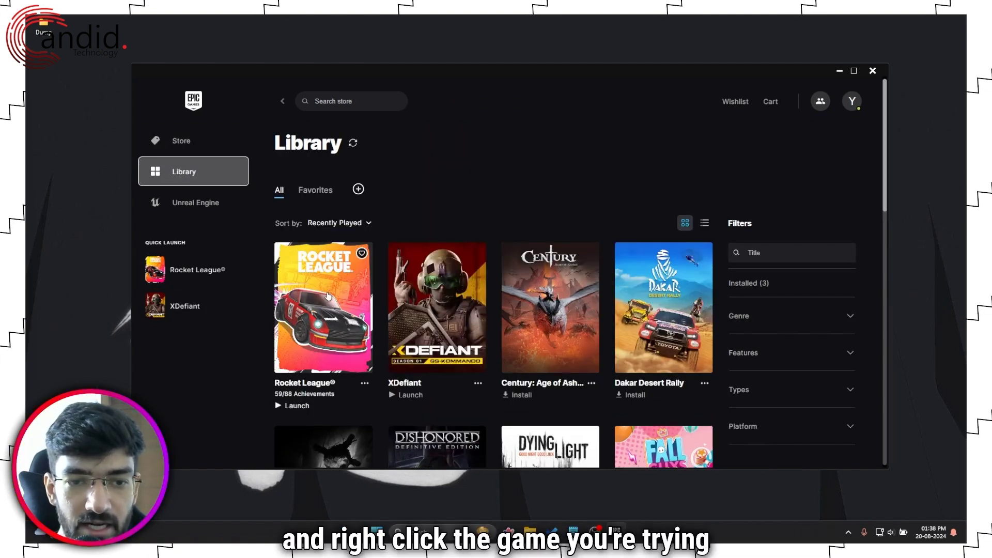
- Open Rocket League's Manage settings and scroll through them to find Verify Files
{"action": "right_click", "coordinate": [334, 280]}
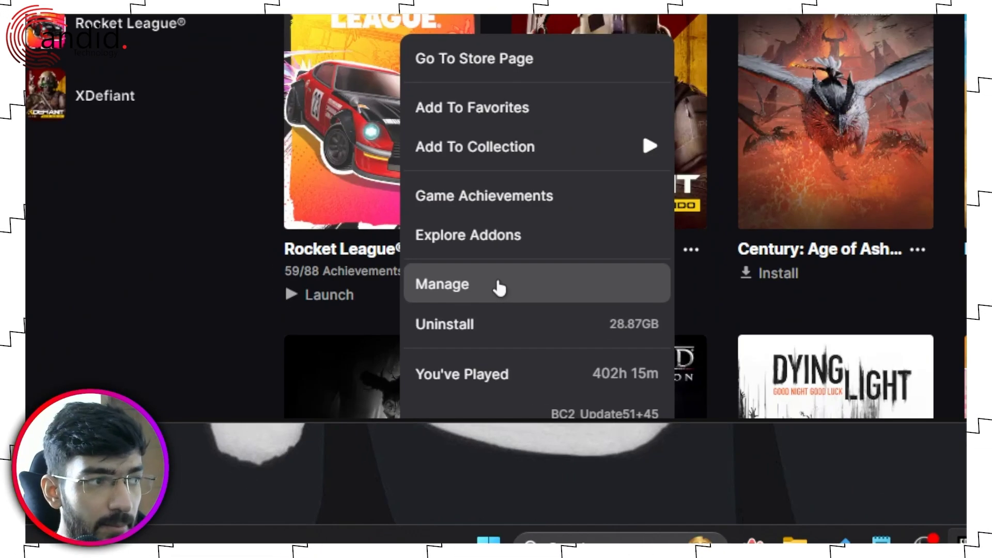
{"action": "left_click", "coordinate": [382, 402]}
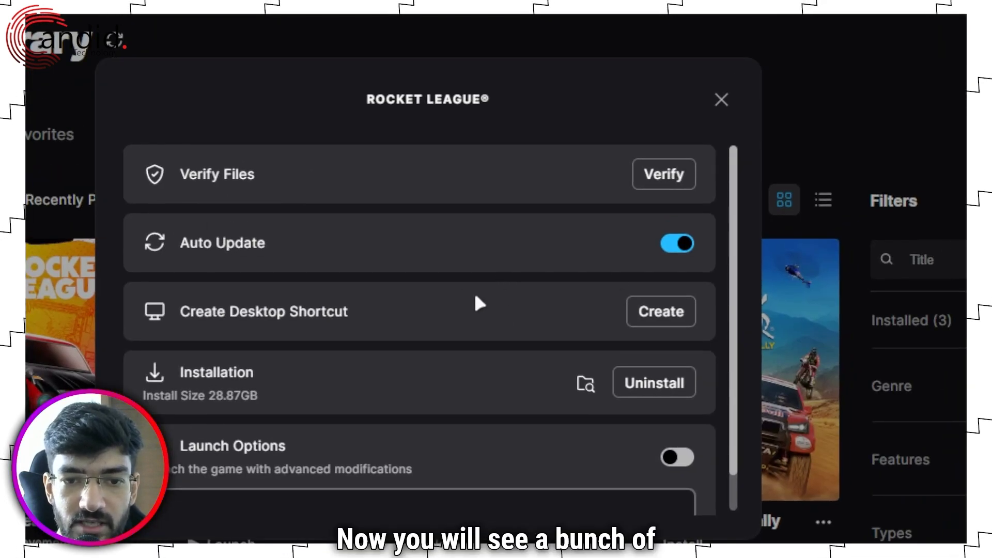
{"action": "scroll", "coordinate": [475, 296], "scroll_direction": "down", "scroll_amount": 1}
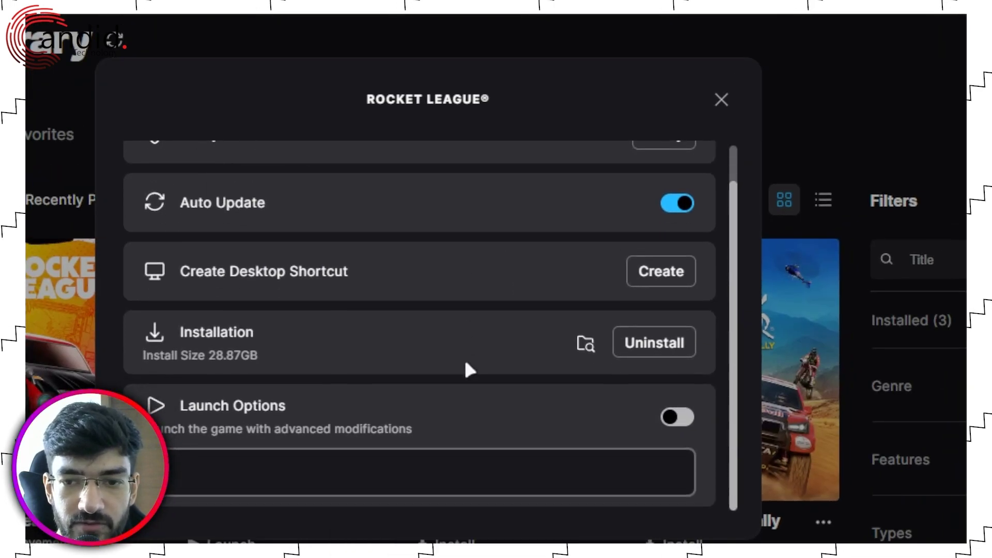
{"action": "scroll", "coordinate": [465, 362], "scroll_direction": "up", "scroll_amount": 1}
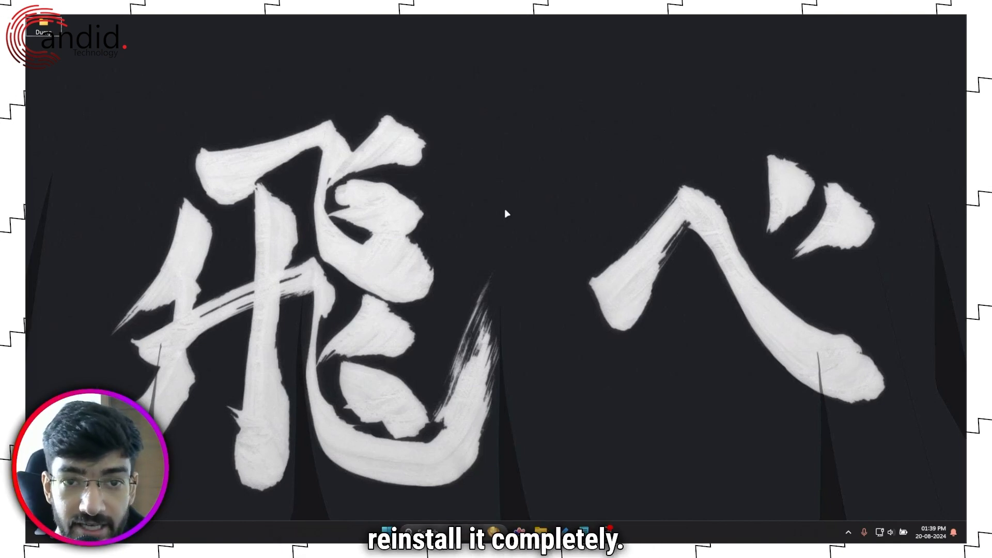
- Search 'control' in Start, open Control Panel, and go to the installed programs list
{"action": "key", "text": "super"}
{"action": "type", "text": "conto"}
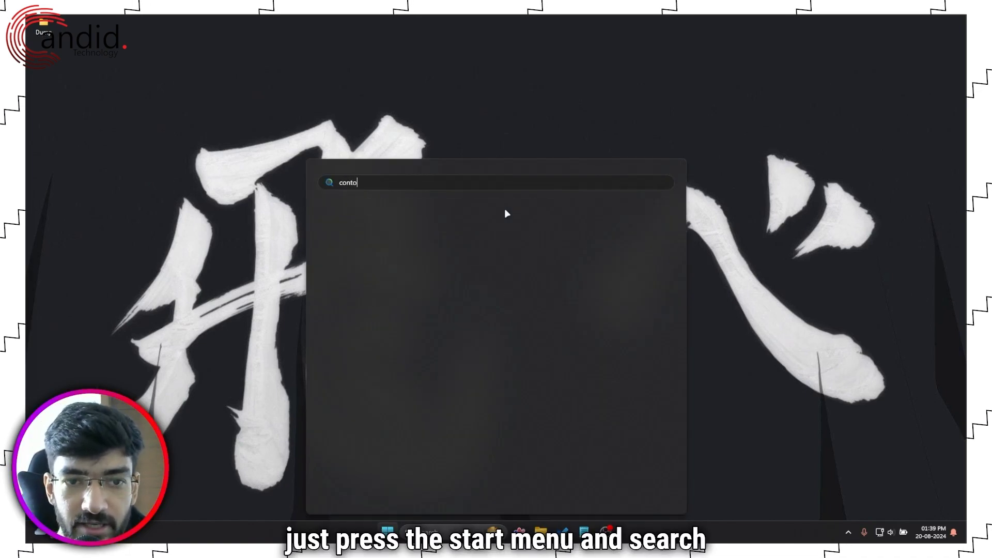
{"action": "key", "text": "BackSpace"}
{"action": "type", "text": "rol"}
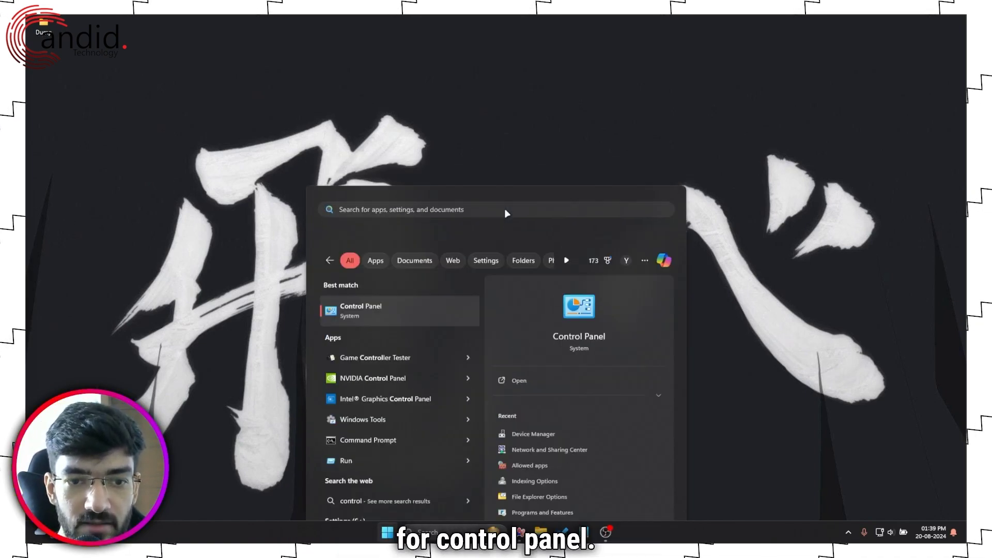
{"action": "key", "text": "Return"}
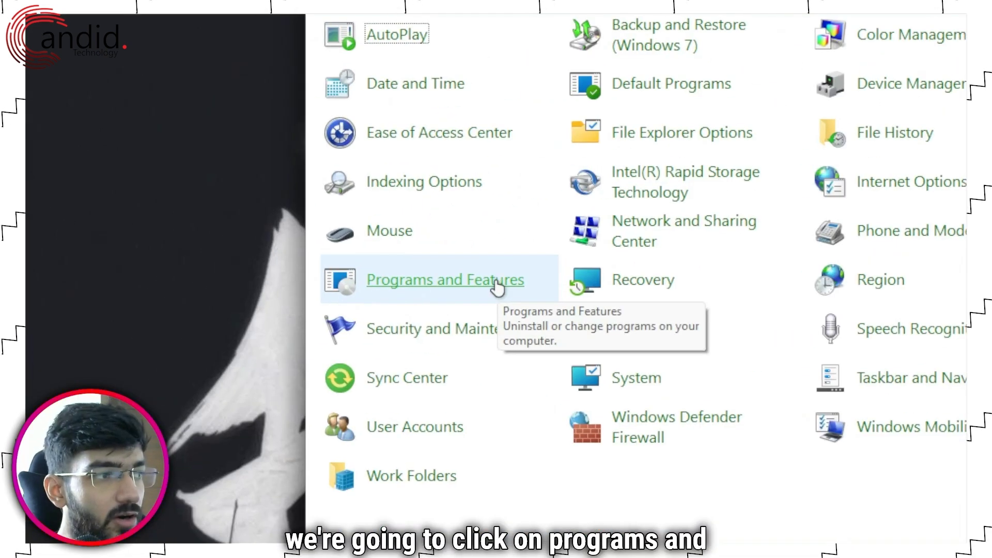
{"action": "left_click", "coordinate": [496, 284]}
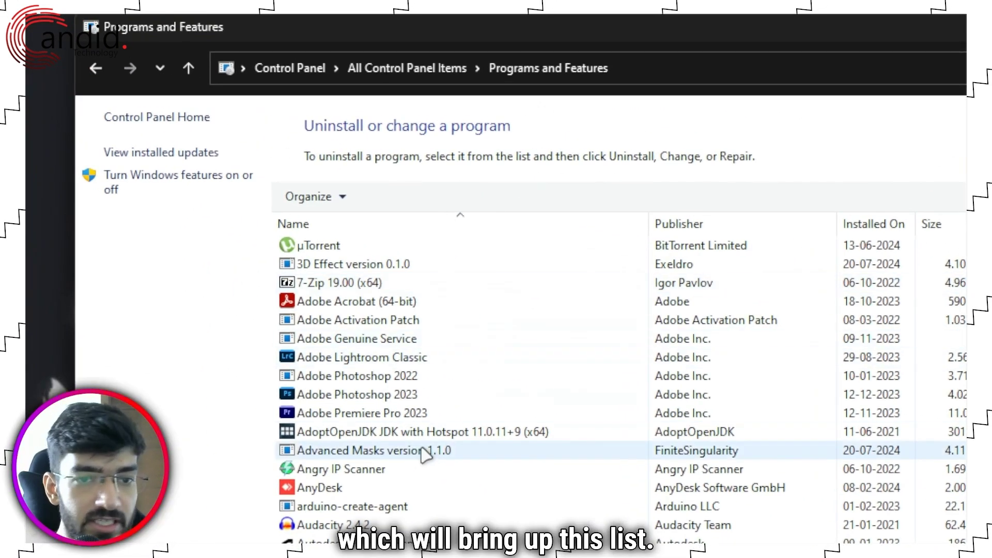
- Scroll the installed programs and select Epic Games Launcher, version 1.3.23.0
{"action": "scroll", "coordinate": [424, 455], "scroll_direction": "down", "scroll_amount": 9}
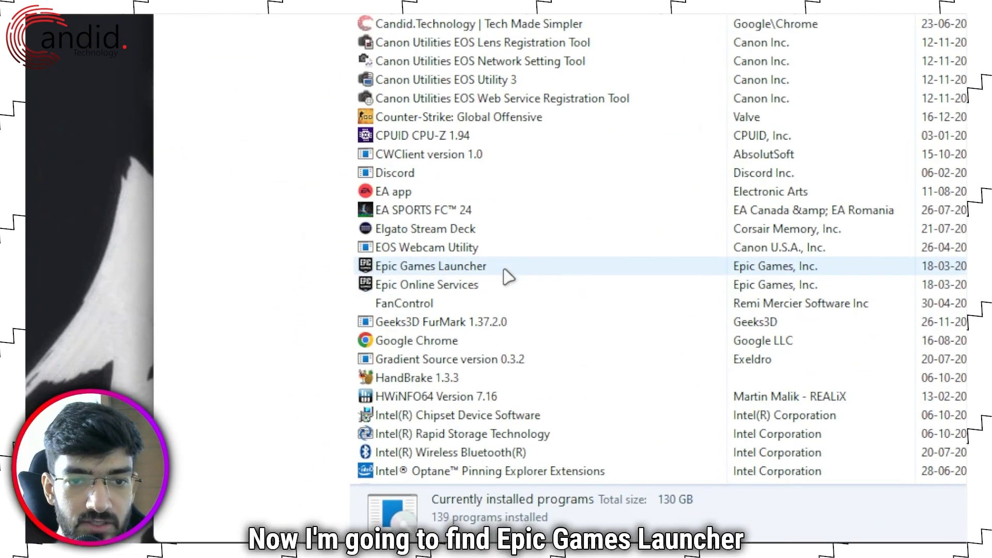
{"action": "left_click", "coordinate": [504, 268]}
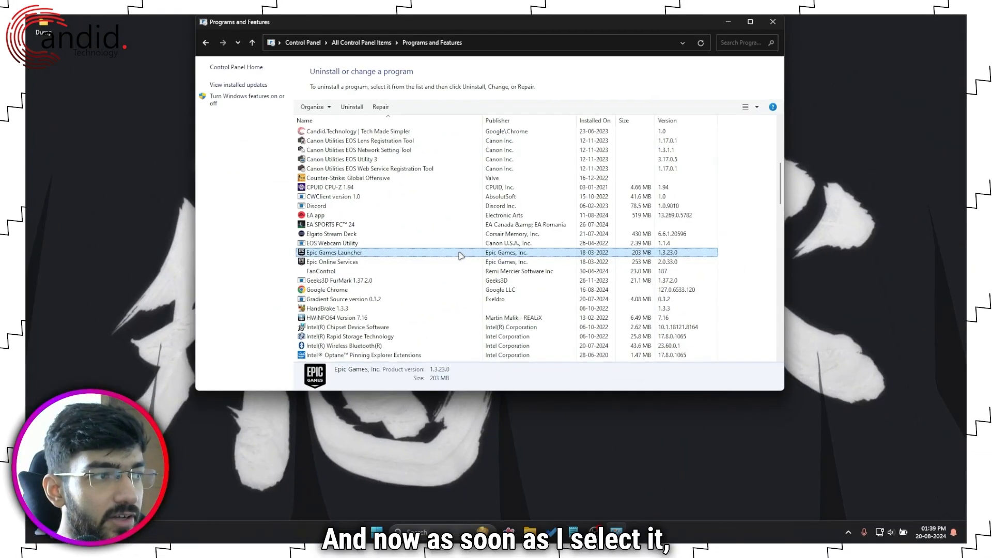